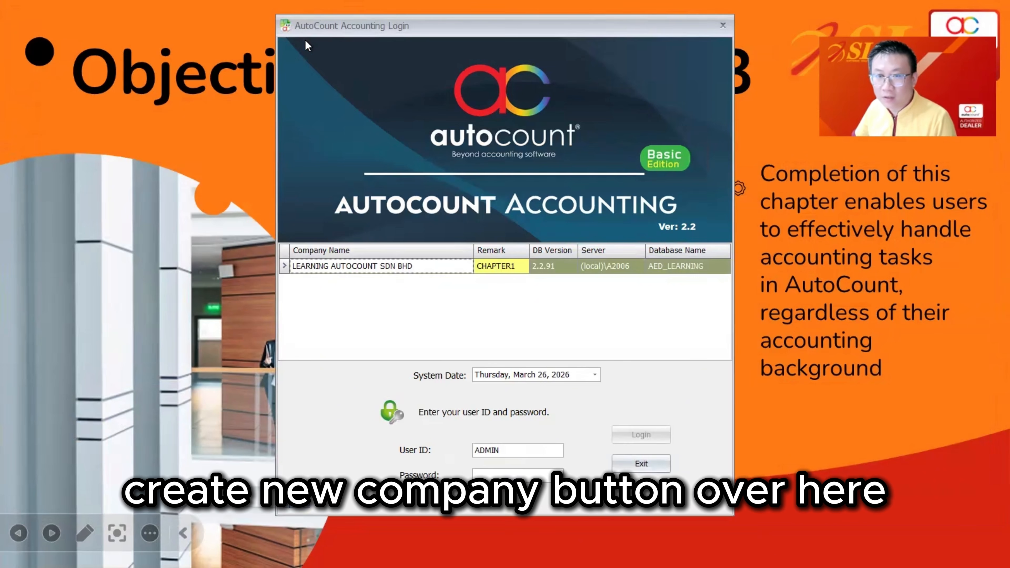
Step: Log into the LEARNING AUTOCOUNT SDN BHD account book with the account password
right_click(440, 293)
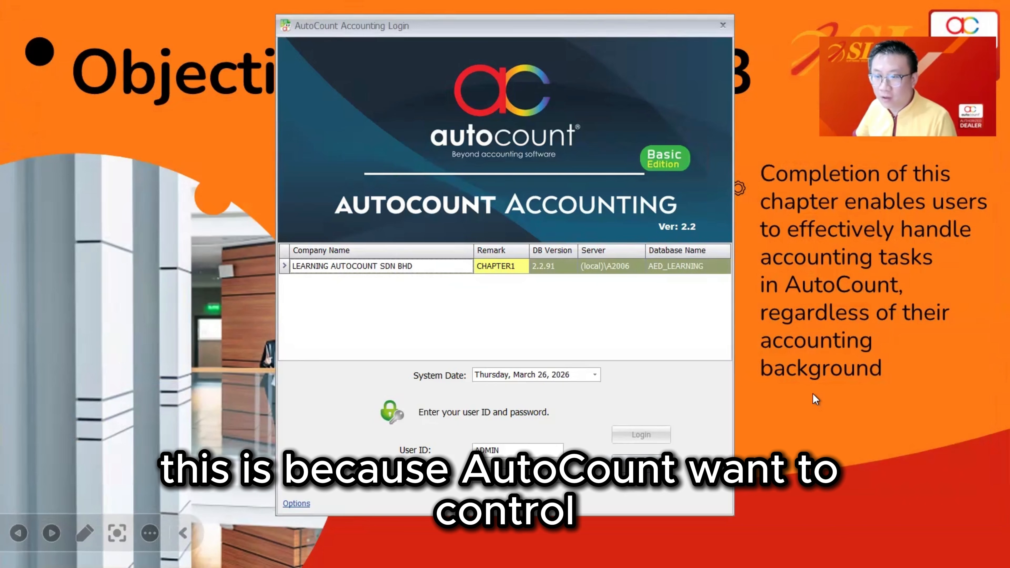
click(519, 266)
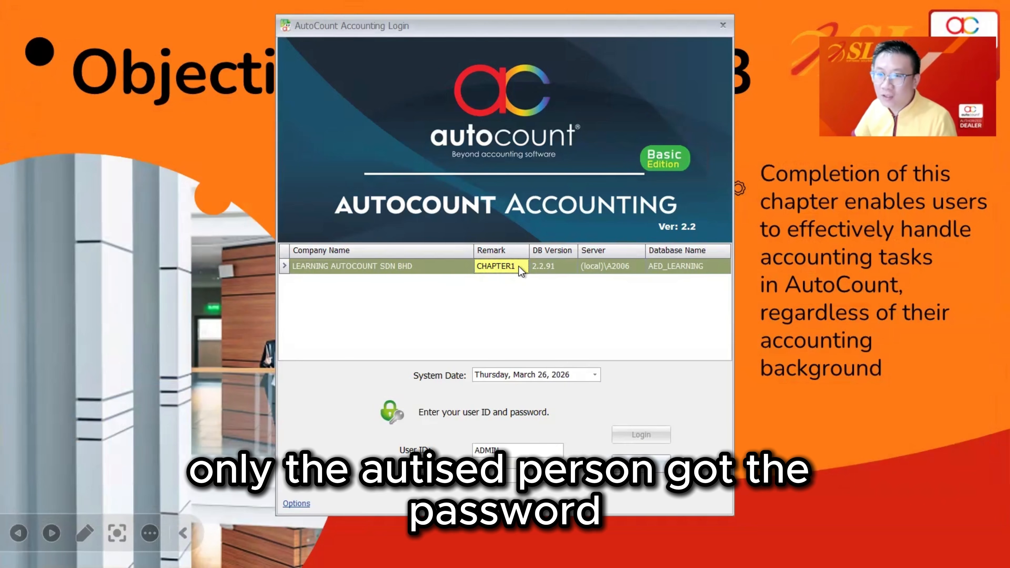
click(527, 477)
text(*****)
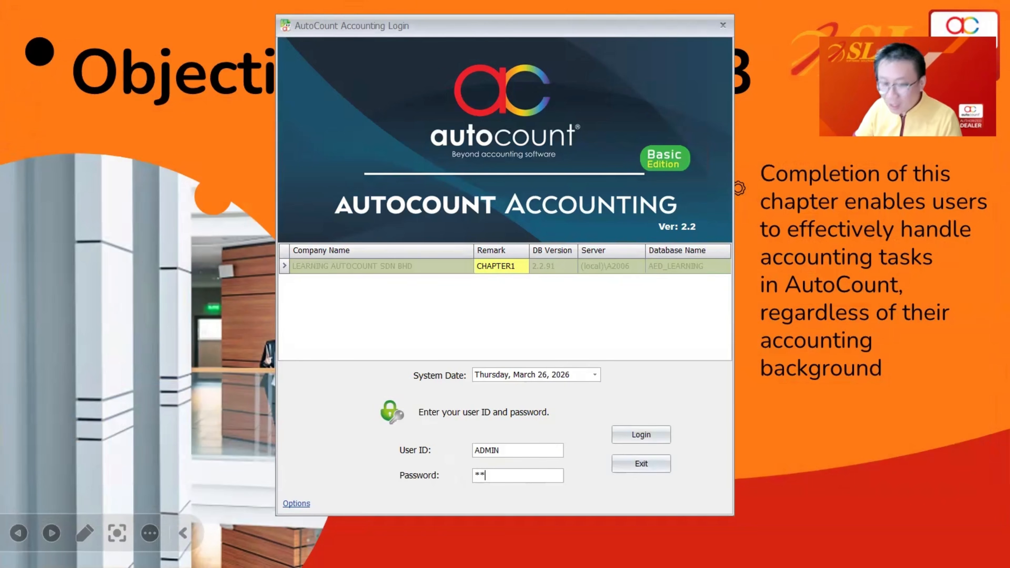
key(Return)
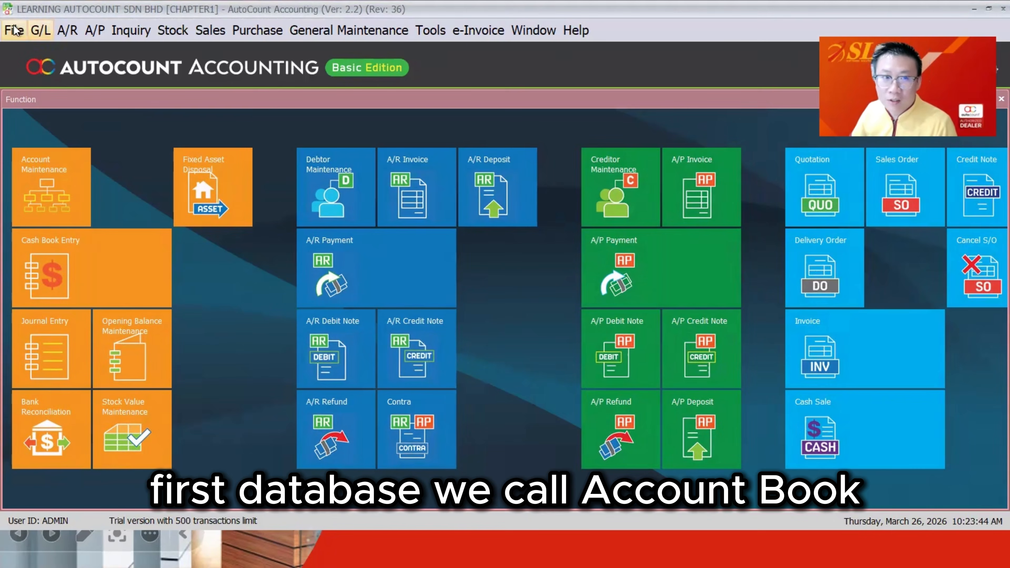
Step: Open the Manage Account Book window from the File menu
click(14, 30)
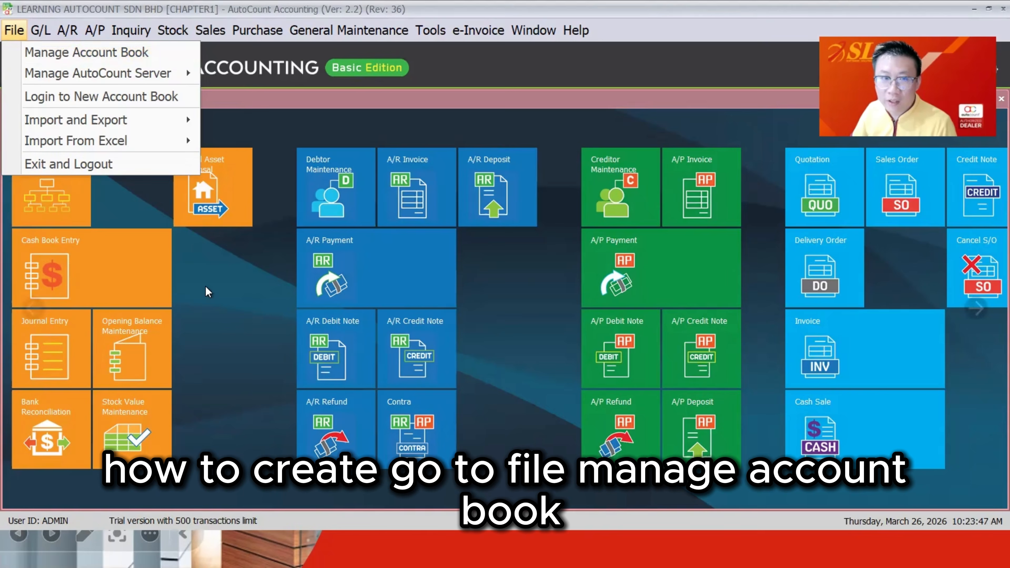
click(24, 32)
click(24, 33)
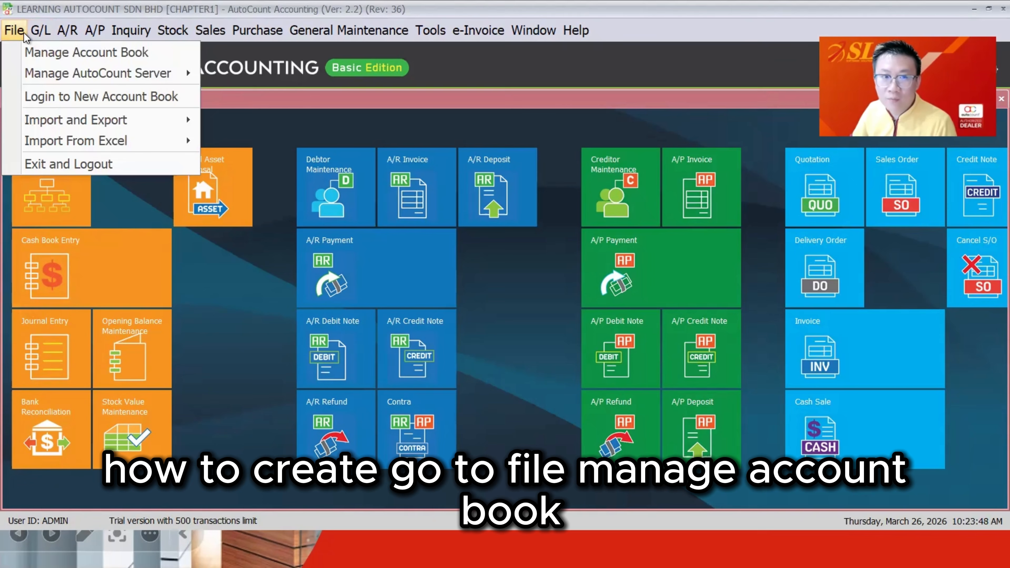
click(50, 56)
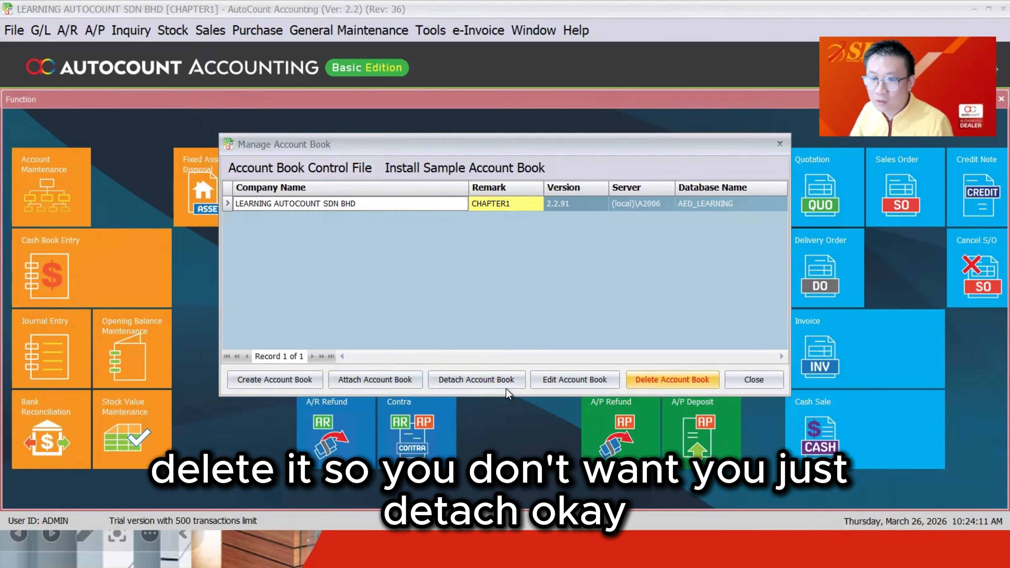
Step: Create an account book on the local server named LEARNING AUTOCOUNT 2 SDN BHD with database AED_CHAPTER3
click(243, 380)
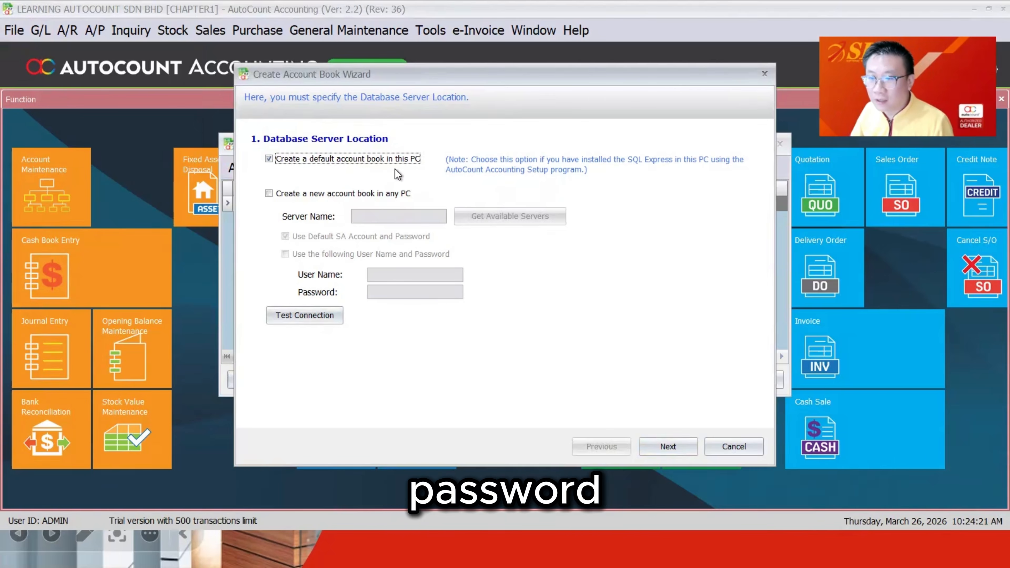
click(668, 446)
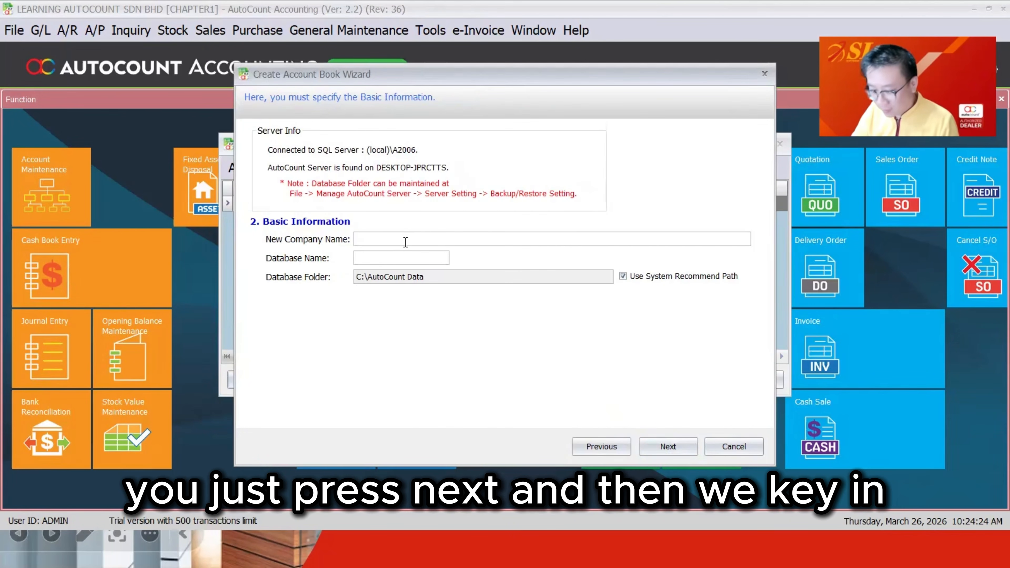
click(406, 240)
text(LEARNING A)
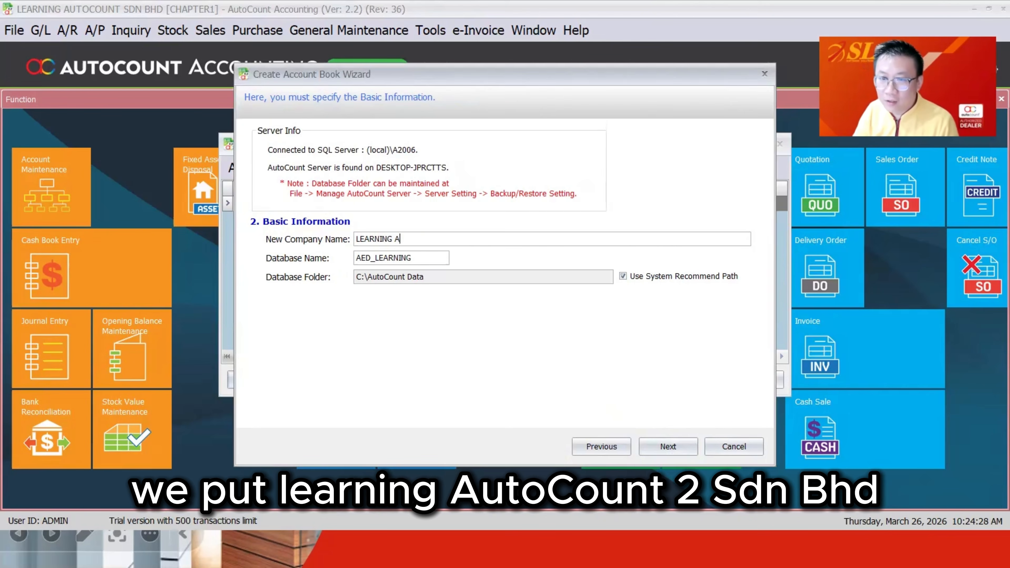
text(UTOCOUNT 2 SDN BHD)
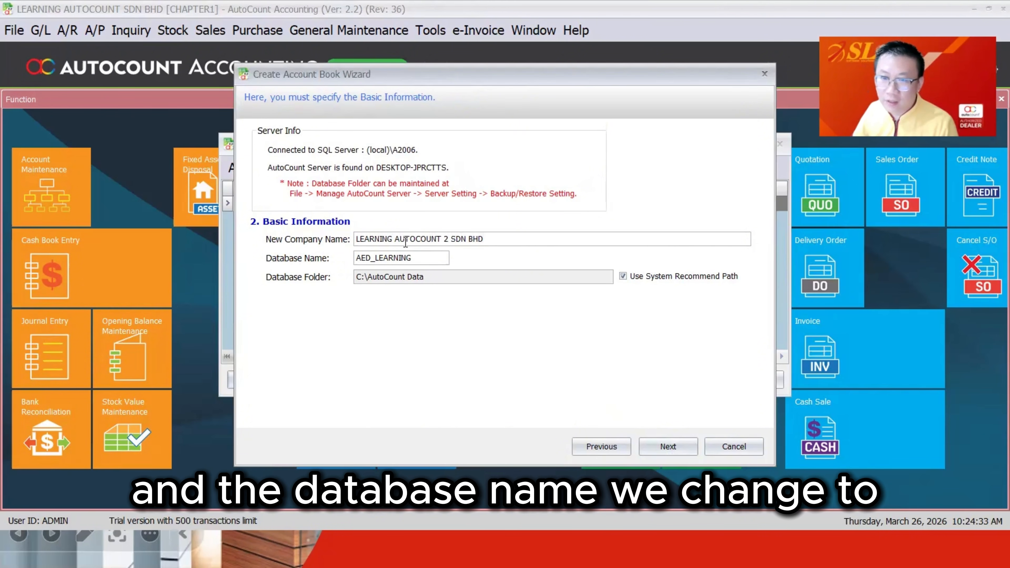
click(408, 258)
key(shift+Home)
text(AED_CHAPTER)
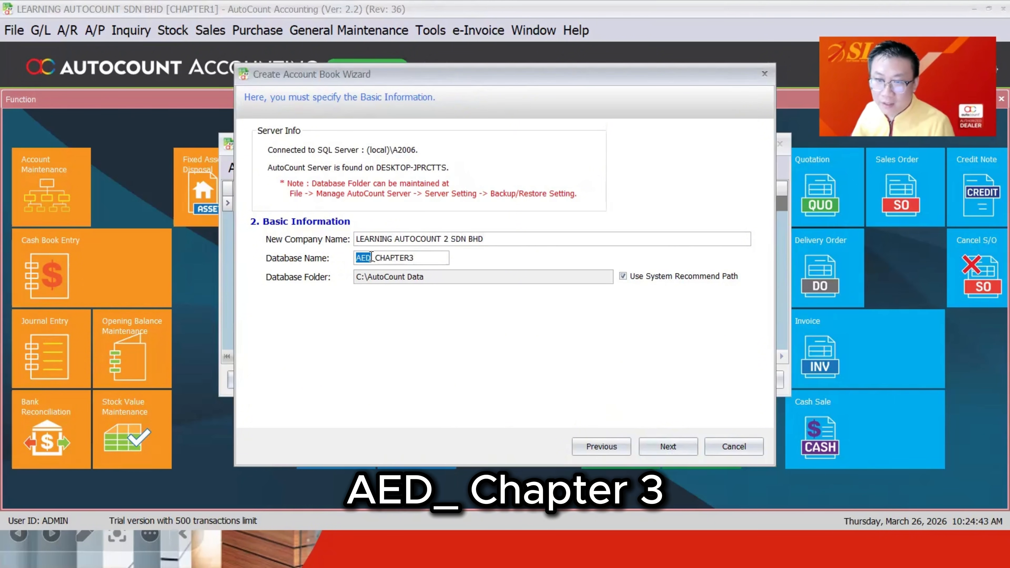
text(3)
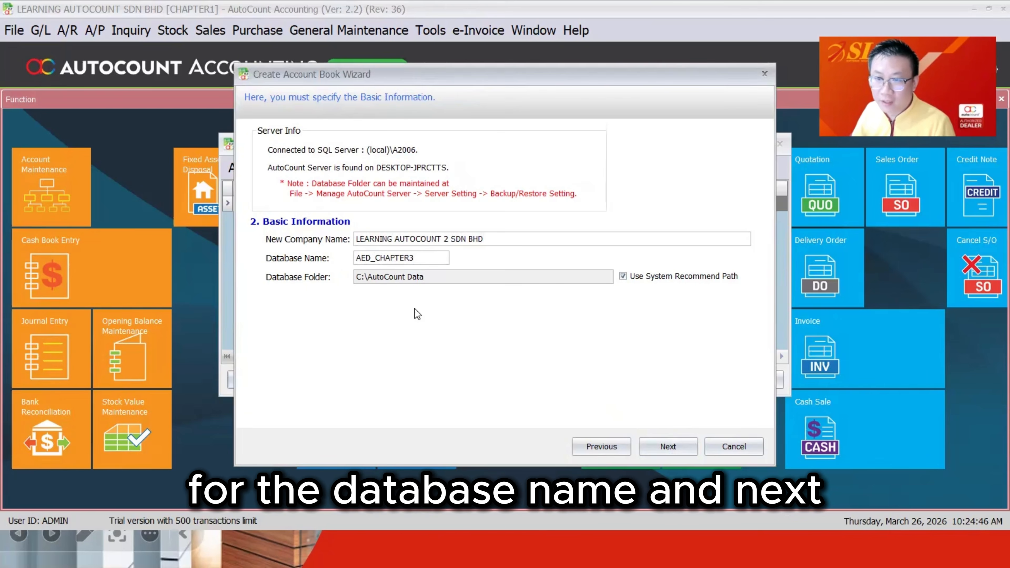
Step: Set the actual data start month to April (01/04/2026) and the country to Malaysia
click(668, 446)
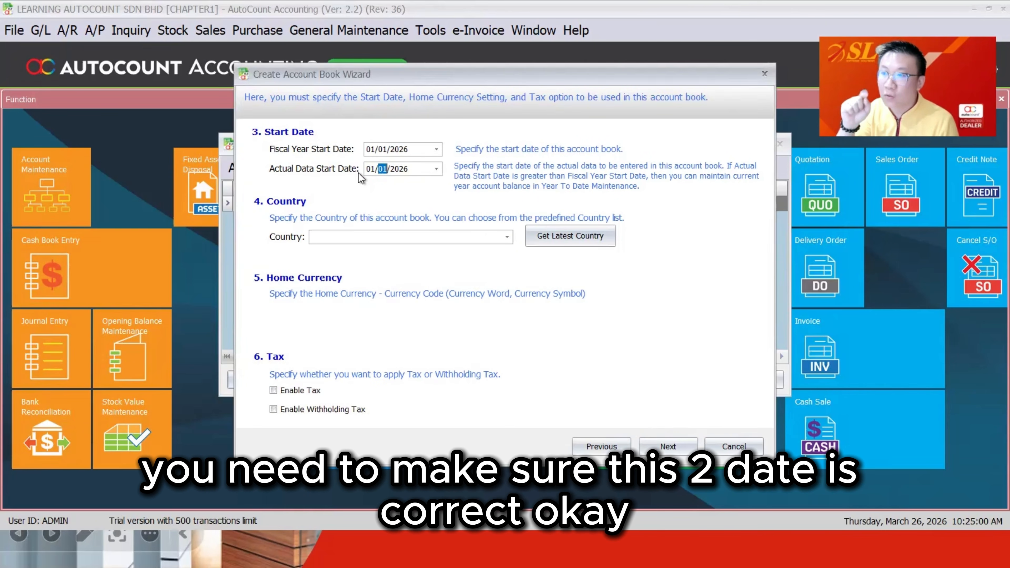
click(380, 149)
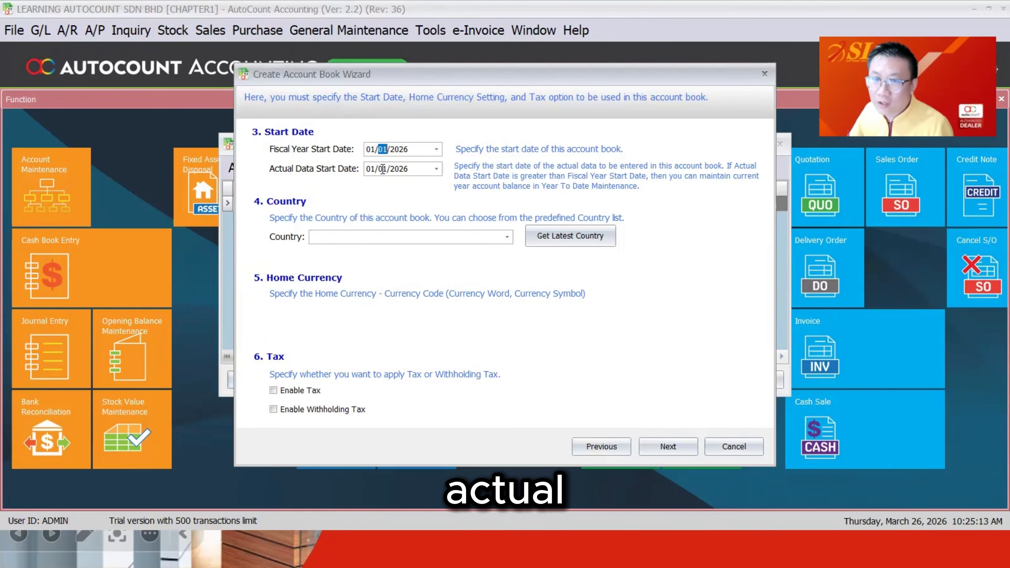
click(380, 169)
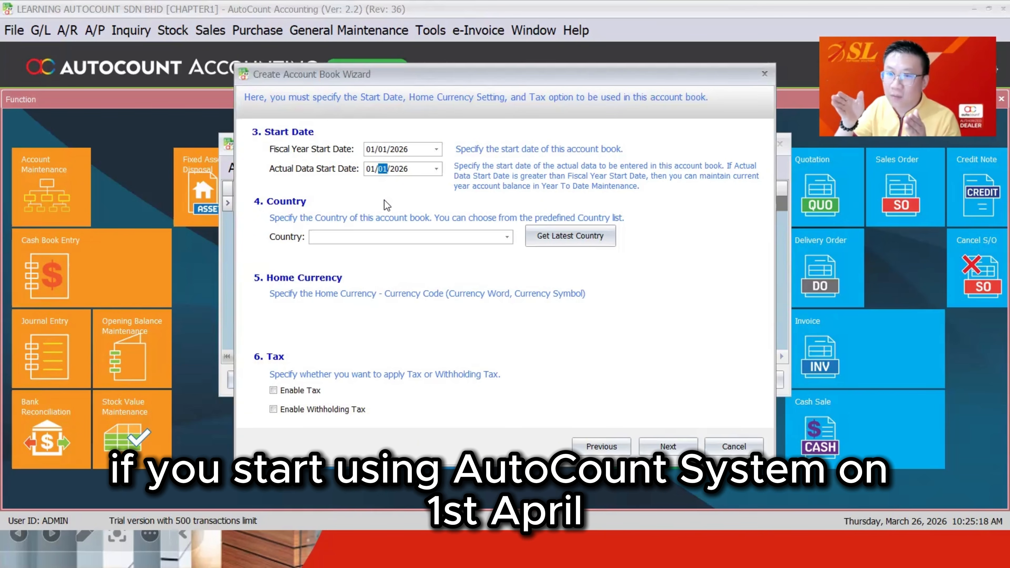
text(4)
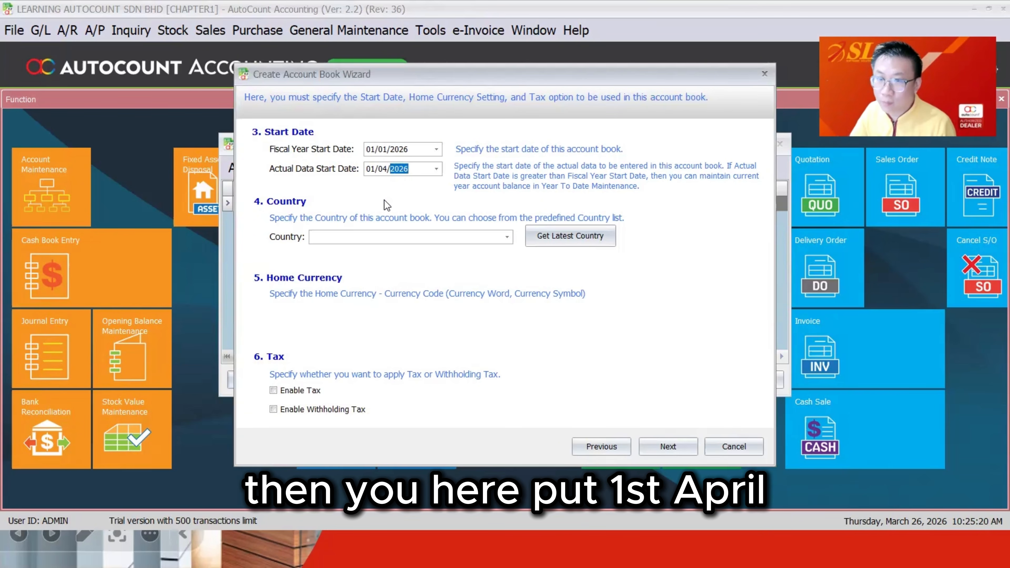
key(Tab)
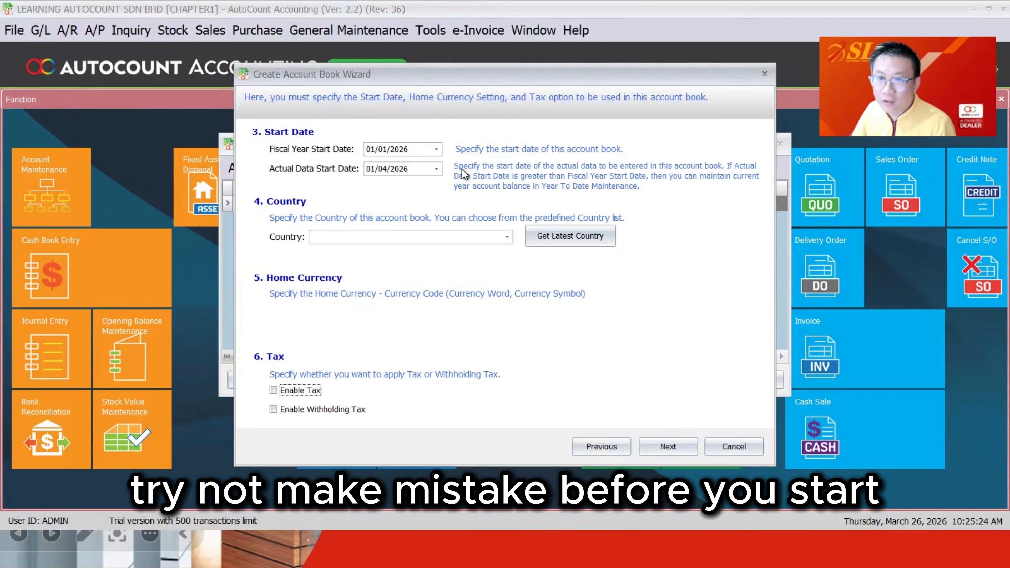
click(506, 236)
click(472, 267)
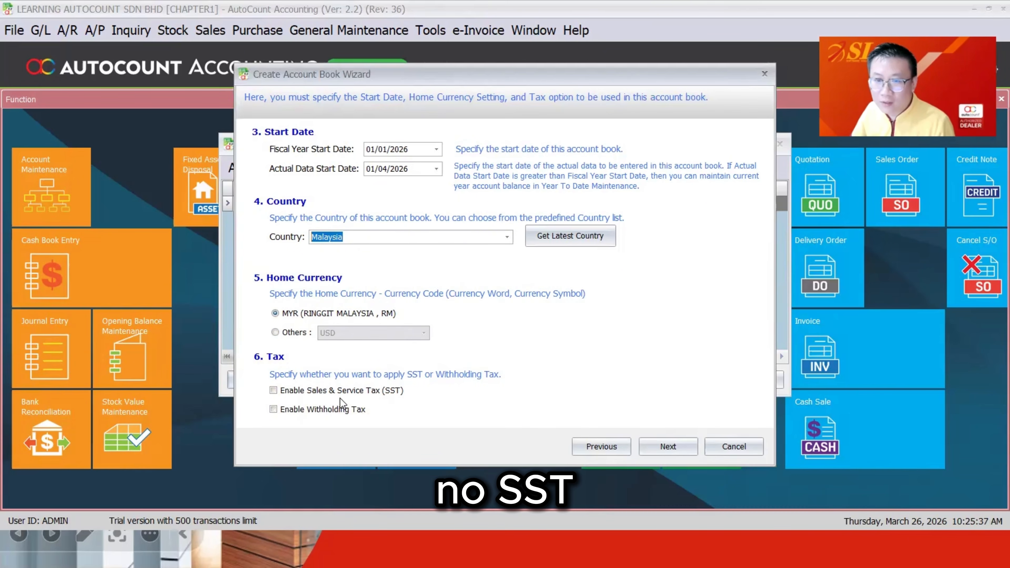
Step: Choose to copy master data from the LEARNING AUTOCOUNT SDN BHD account book
click(668, 446)
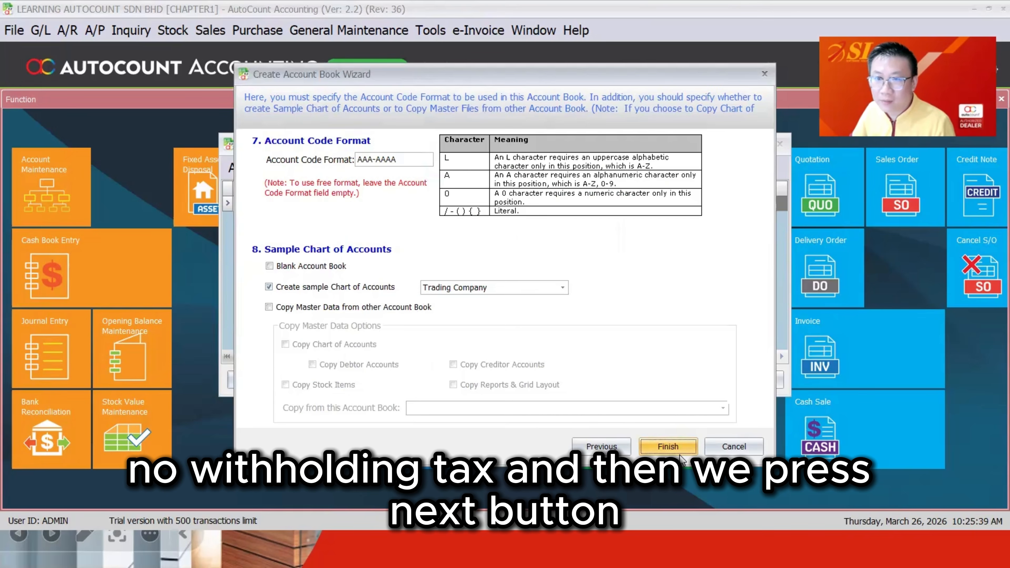
drag(396, 159, 352, 159)
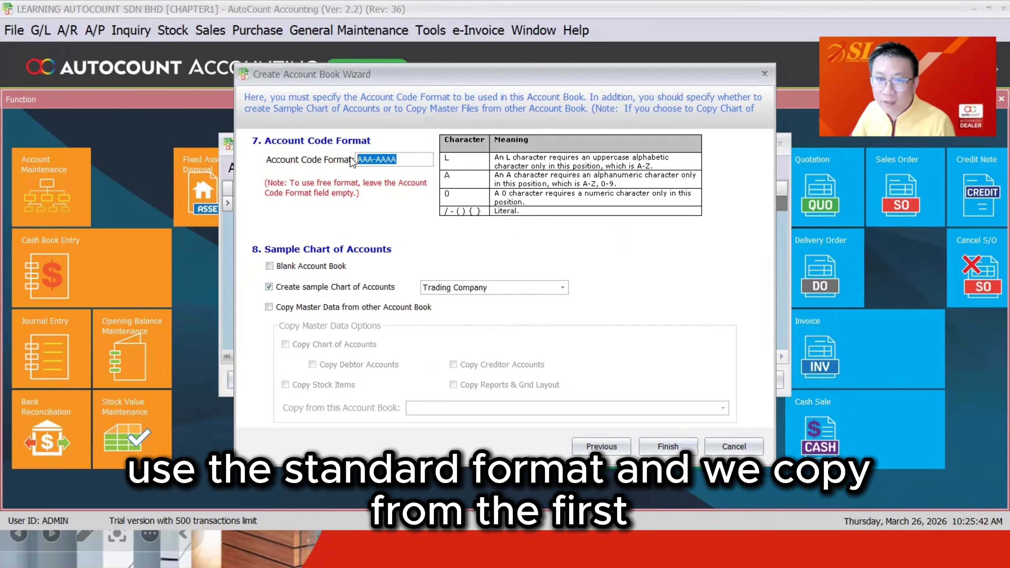
click(331, 308)
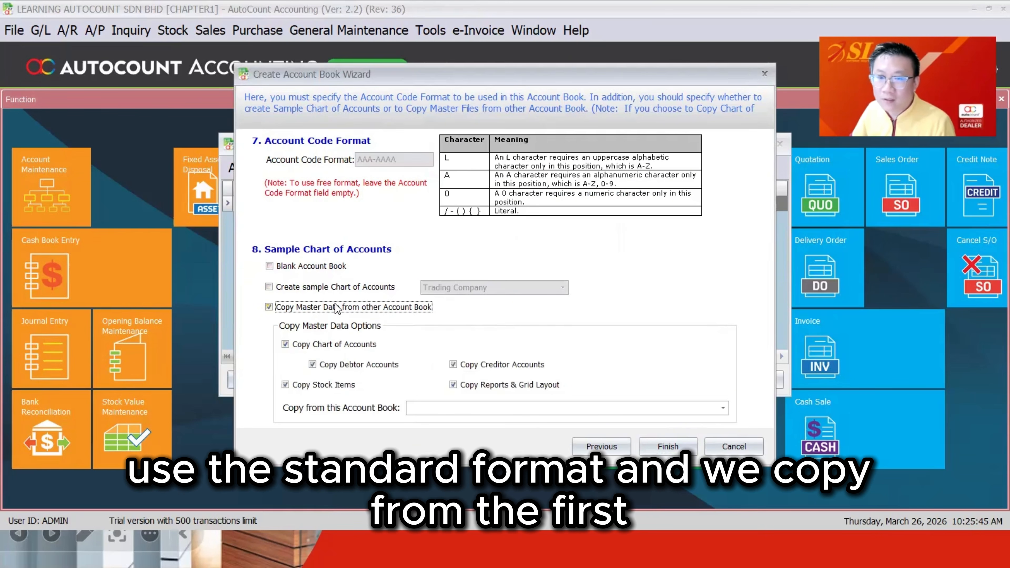
click(574, 410)
click(586, 437)
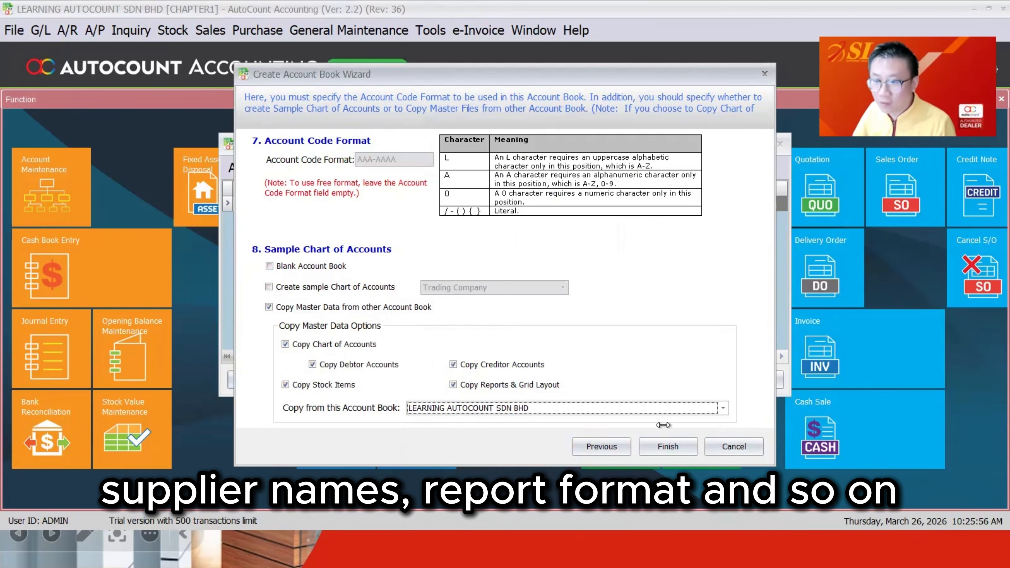
Step: Confirm creating the account book, acknowledge success and close the Manage Account Book window
click(667, 446)
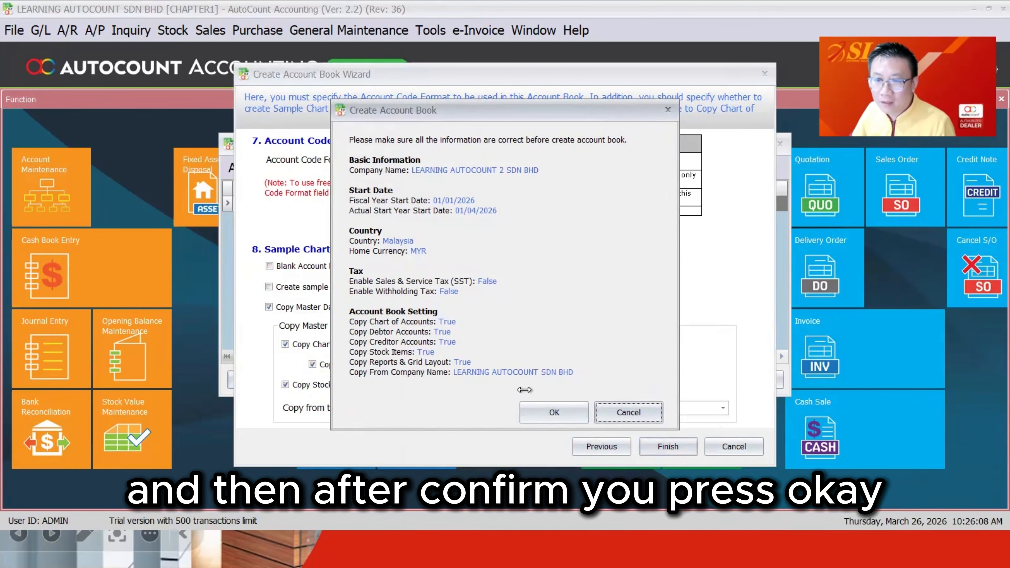
click(540, 411)
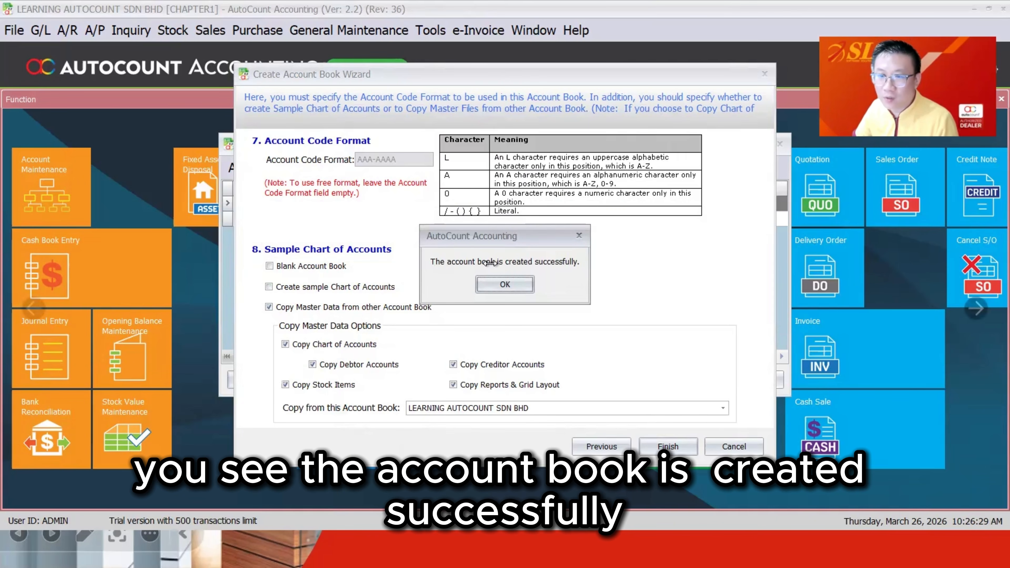
click(507, 284)
key(Escape)
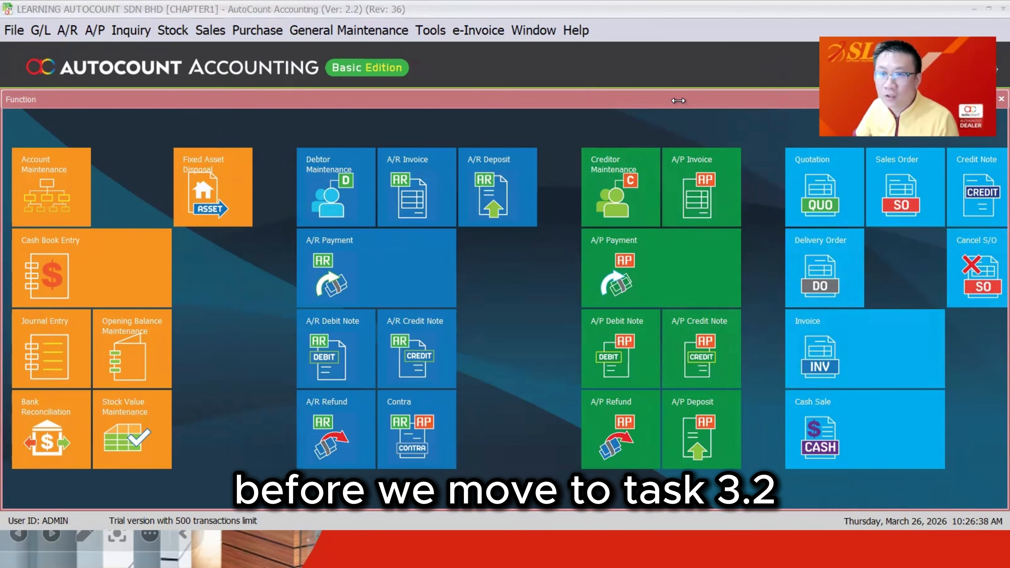
Step: Check the CHAPTER1 remark in the current Company Profile and close it unchanged
click(370, 30)
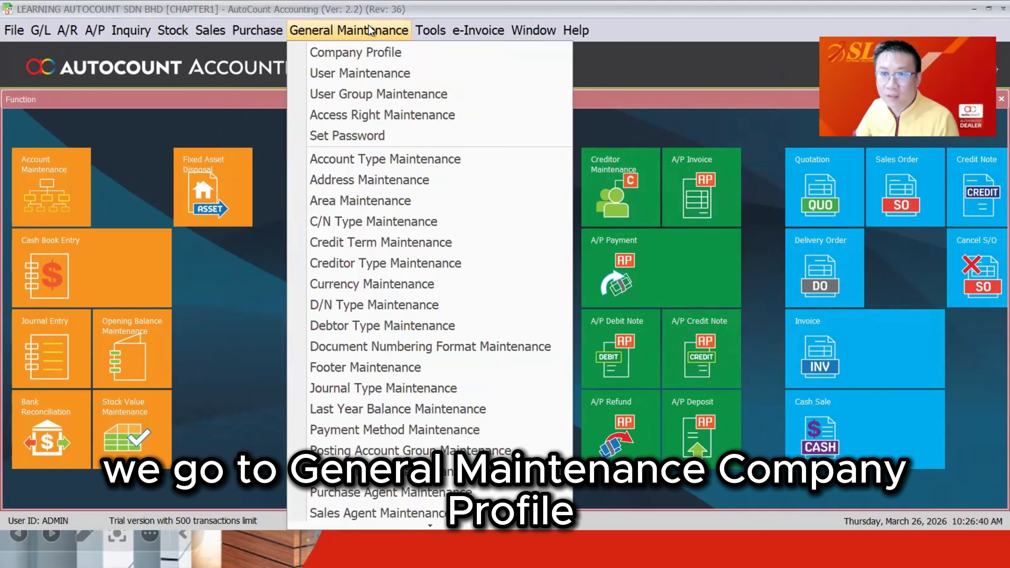
click(364, 58)
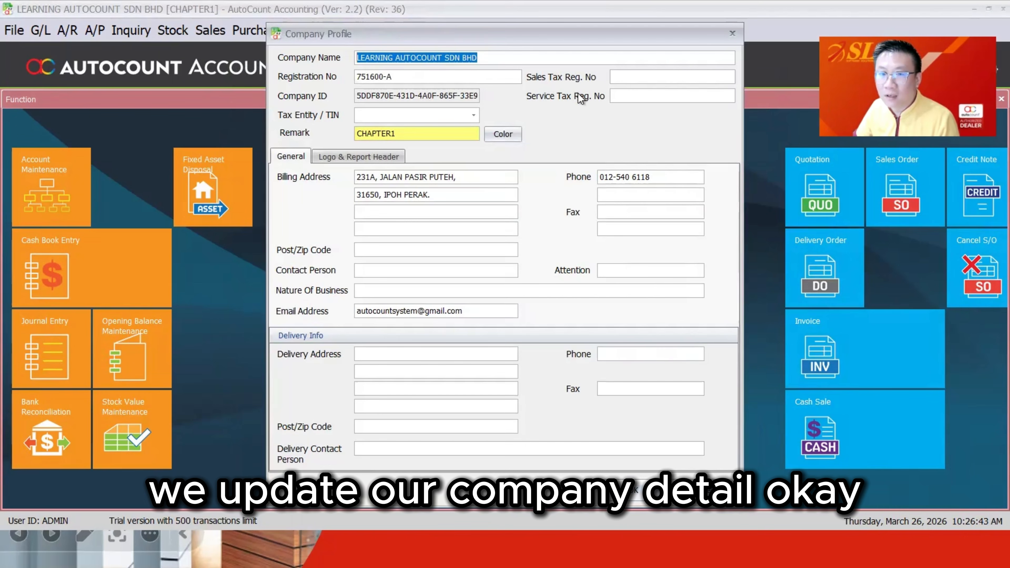
click(409, 136)
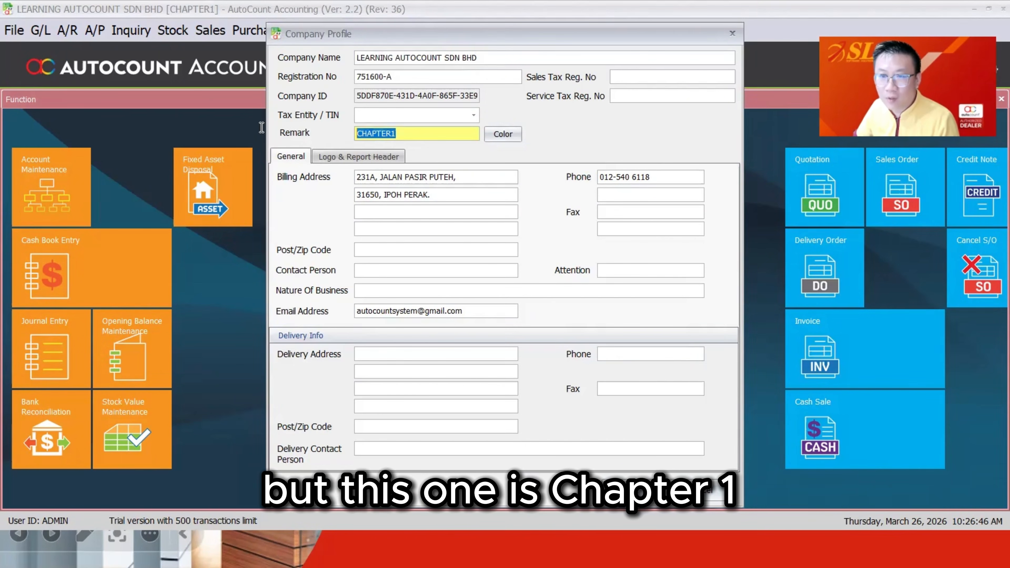
click(703, 490)
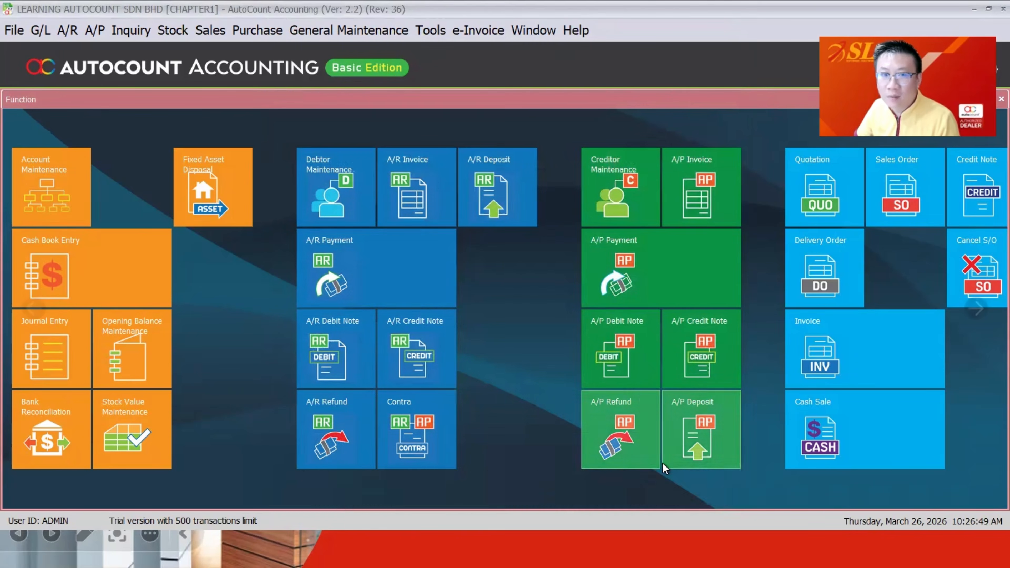
Step: Choose Login to New Account Book and confirm leaving the current book
click(21, 35)
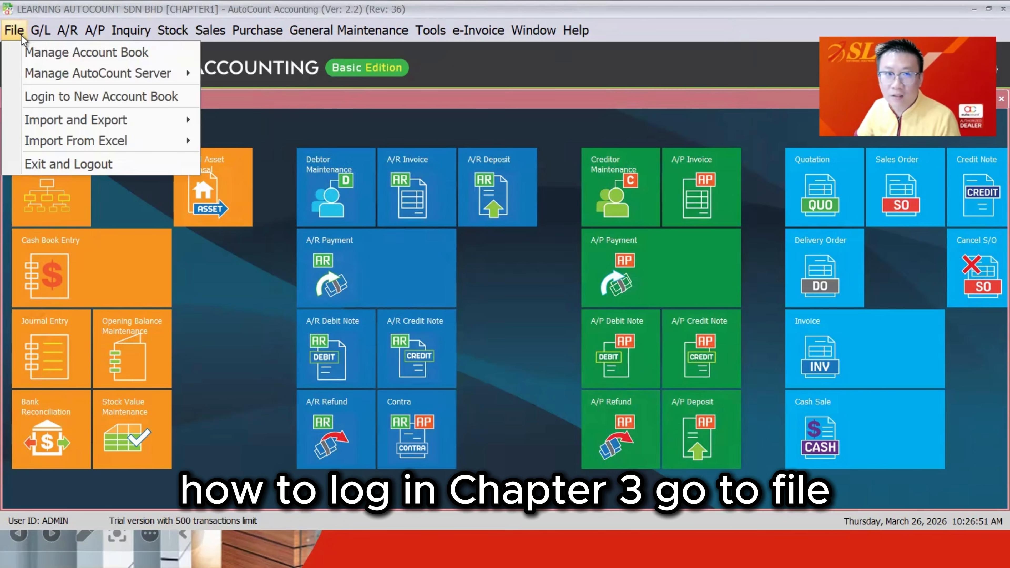
click(43, 102)
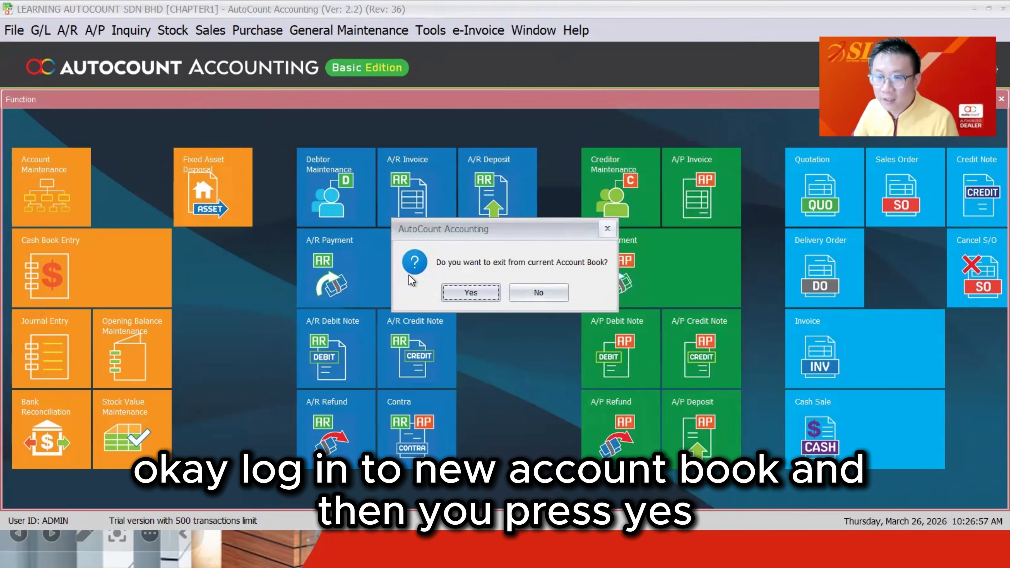
click(457, 292)
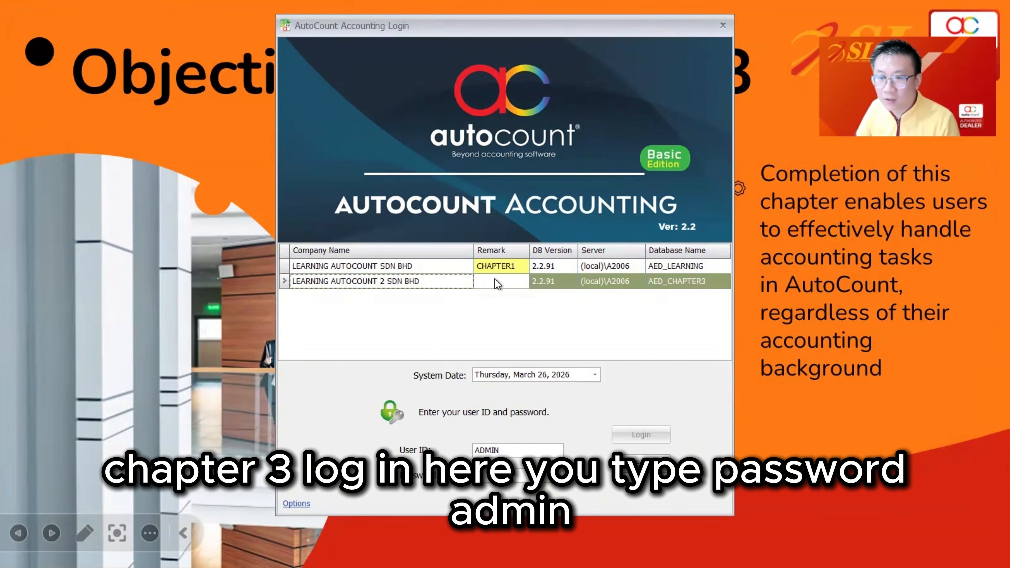
Step: Log into LEARNING AUTOCOUNT 2 SDN BHD with the password and accept the System Option Policy prompt
click(510, 282)
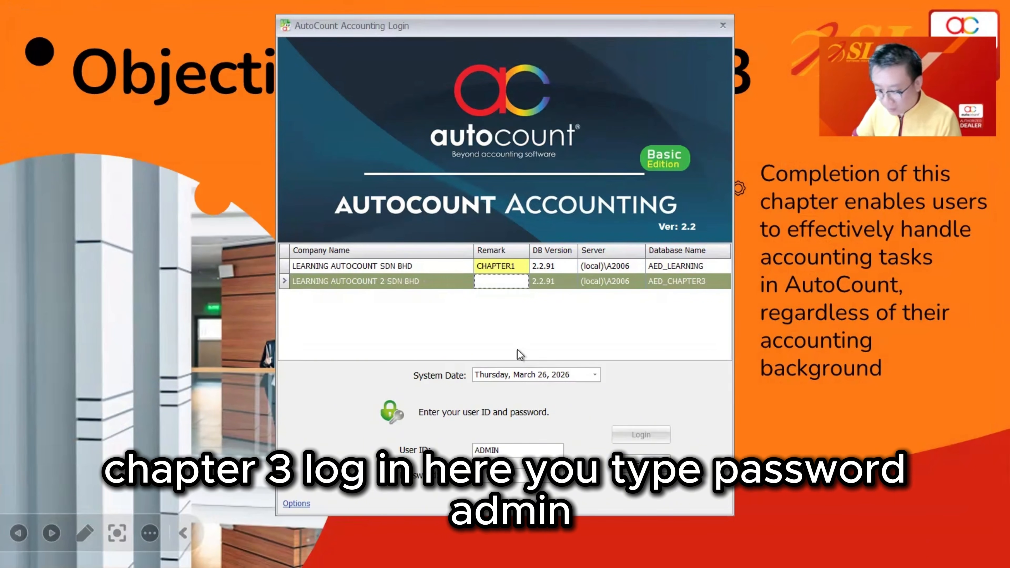
key(Tab)
text(admin)
key(Return)
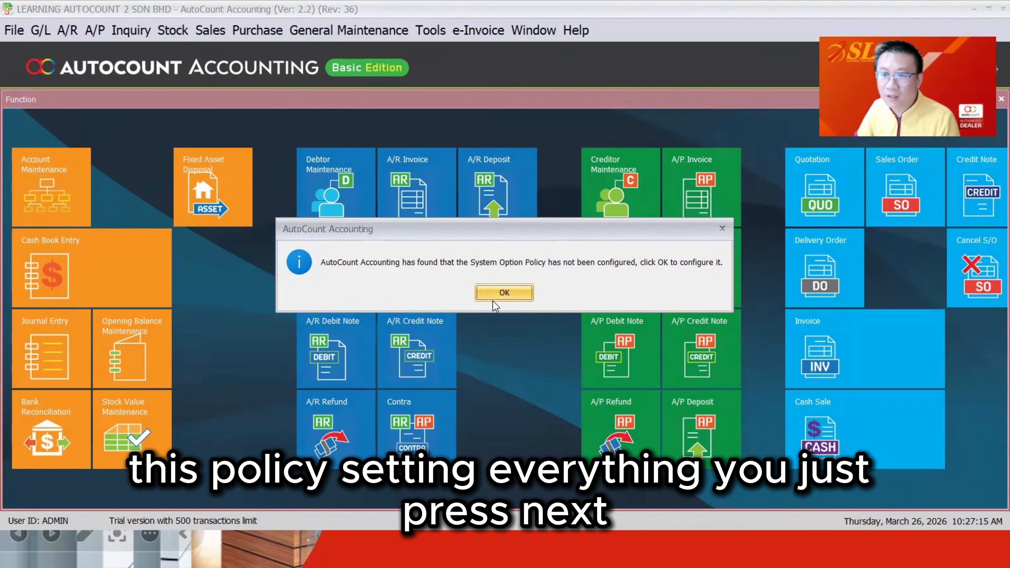
click(501, 298)
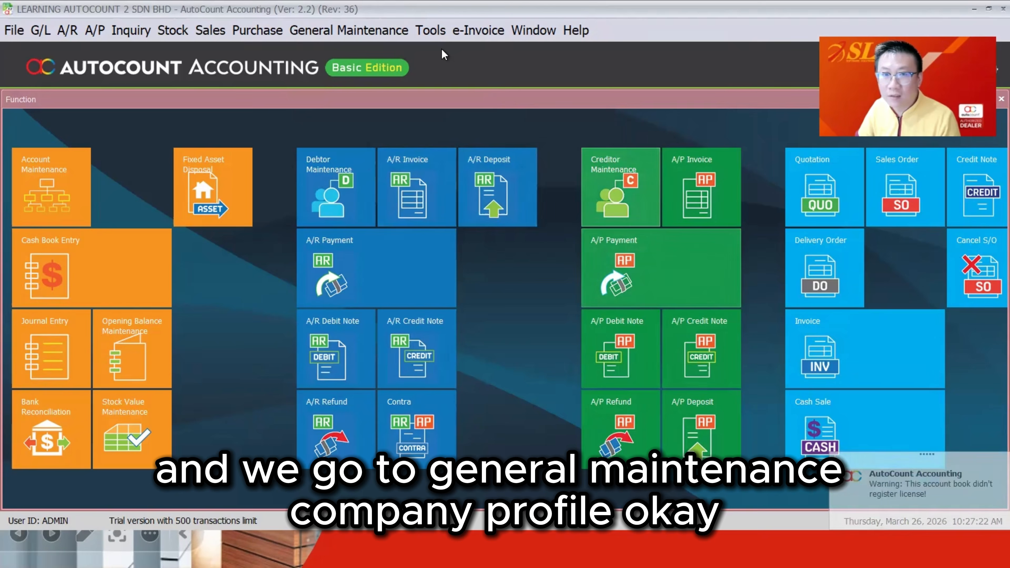
Step: In the new Company Profile, enter the remark 'CHAOPTER' and colour it green
click(364, 25)
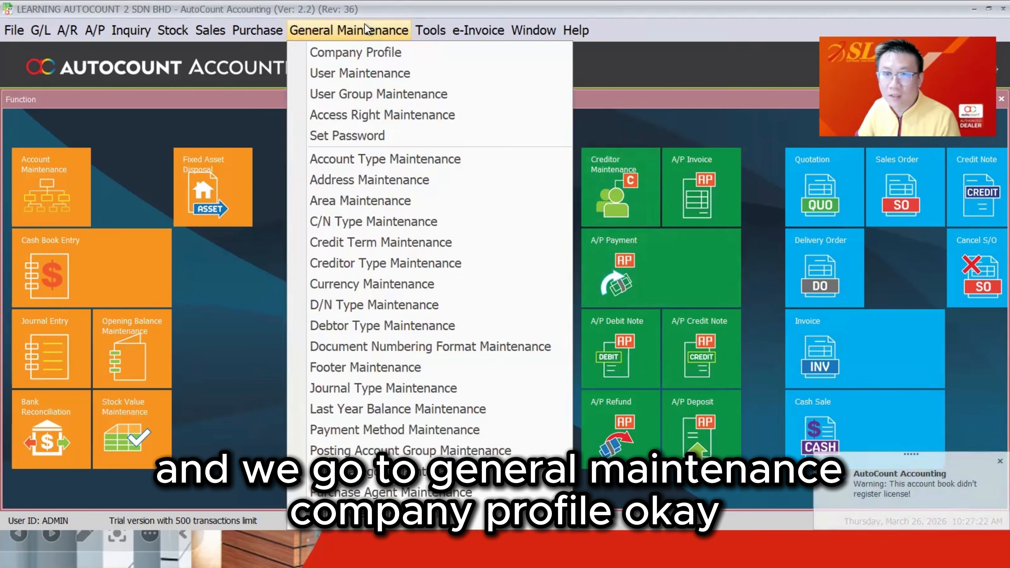
click(366, 46)
click(380, 134)
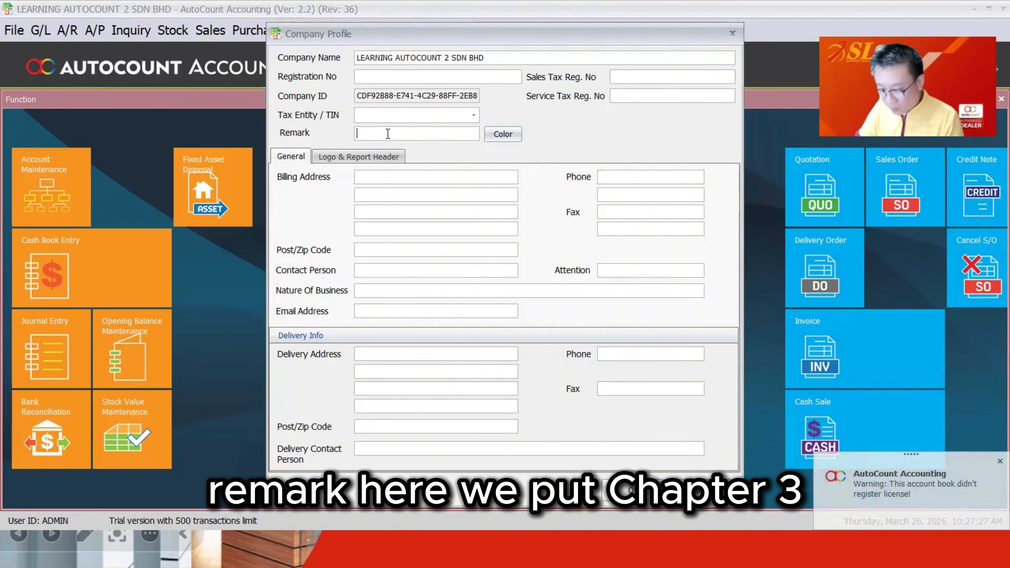
text(CHAOPTER3)
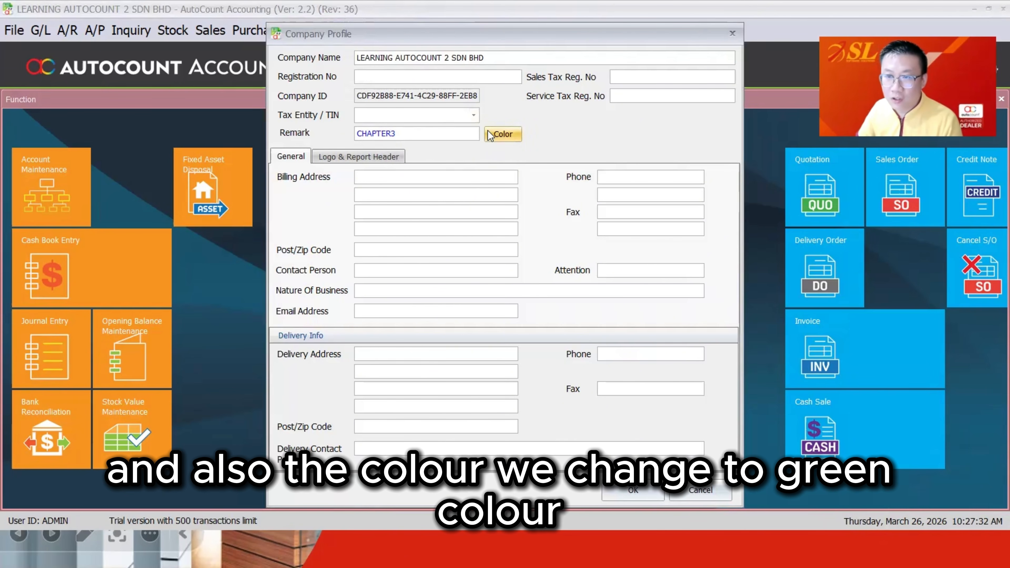
click(502, 134)
double_click(466, 172)
Step: Fill in the company's billing address and phone number
click(400, 178)
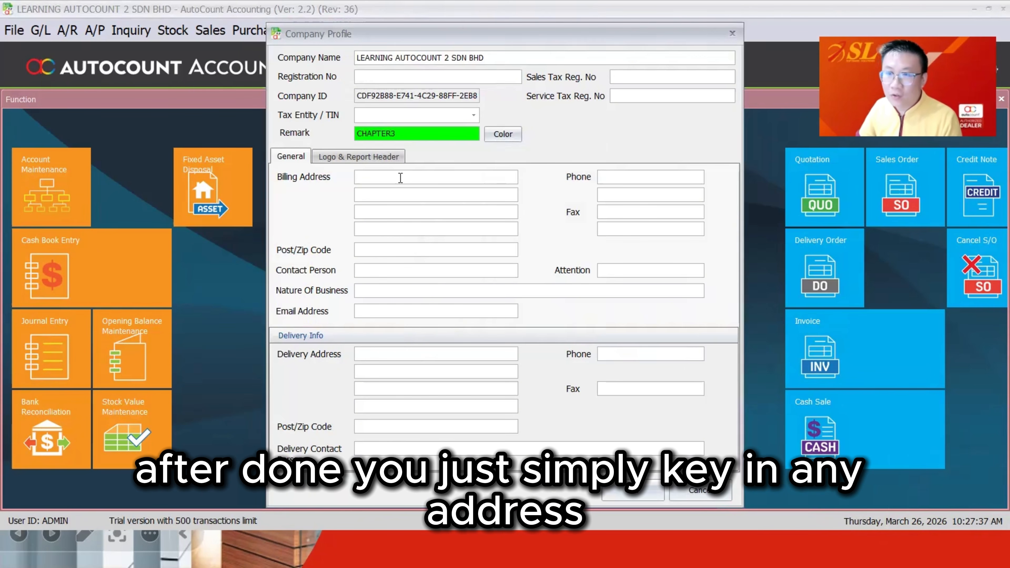
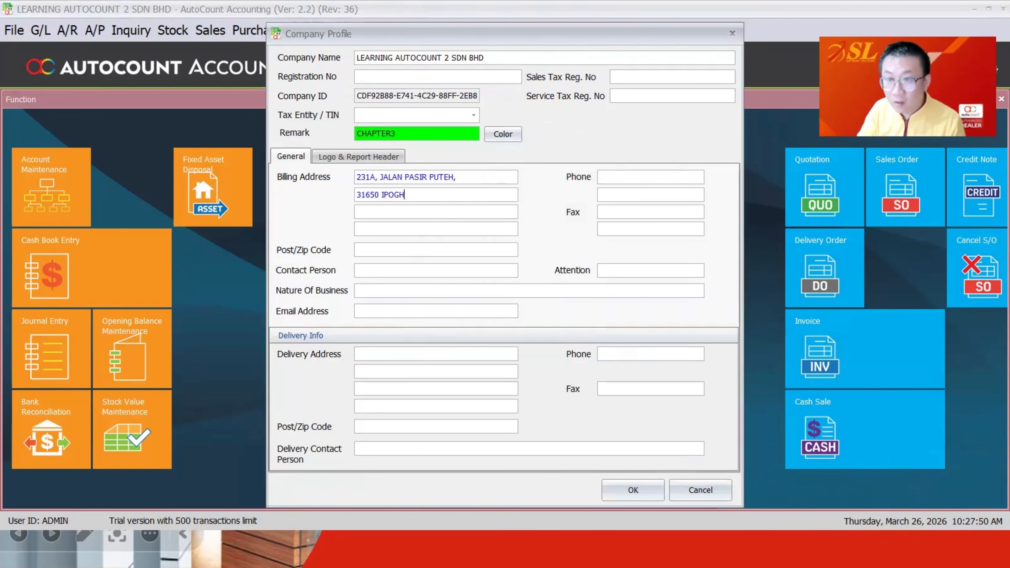
click(608, 178)
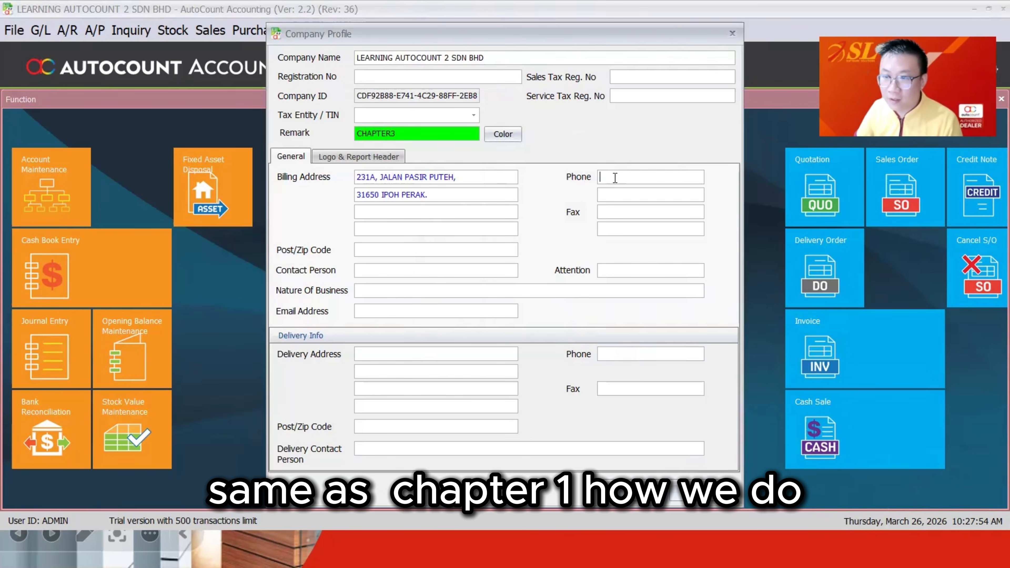
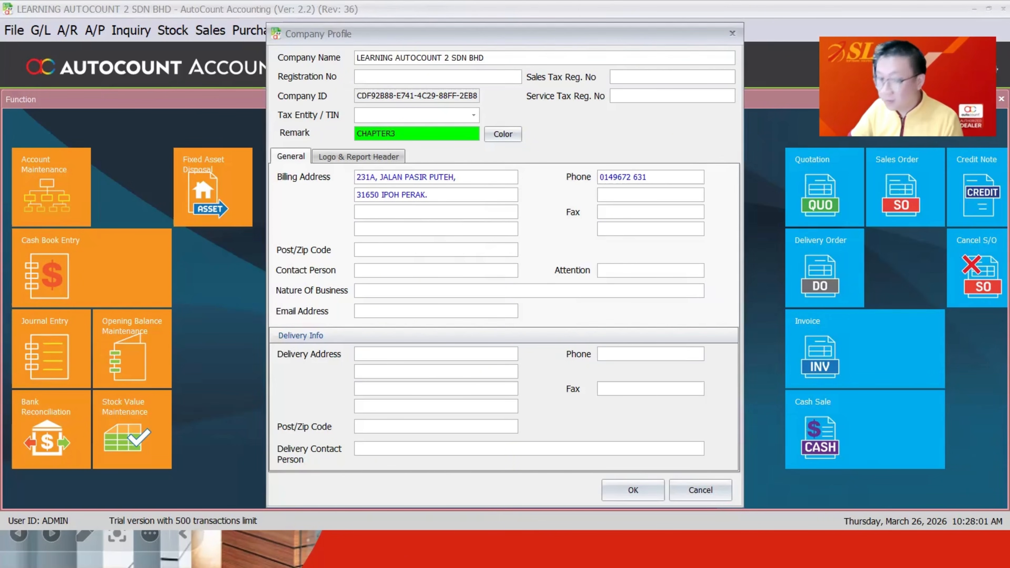
click(356, 157)
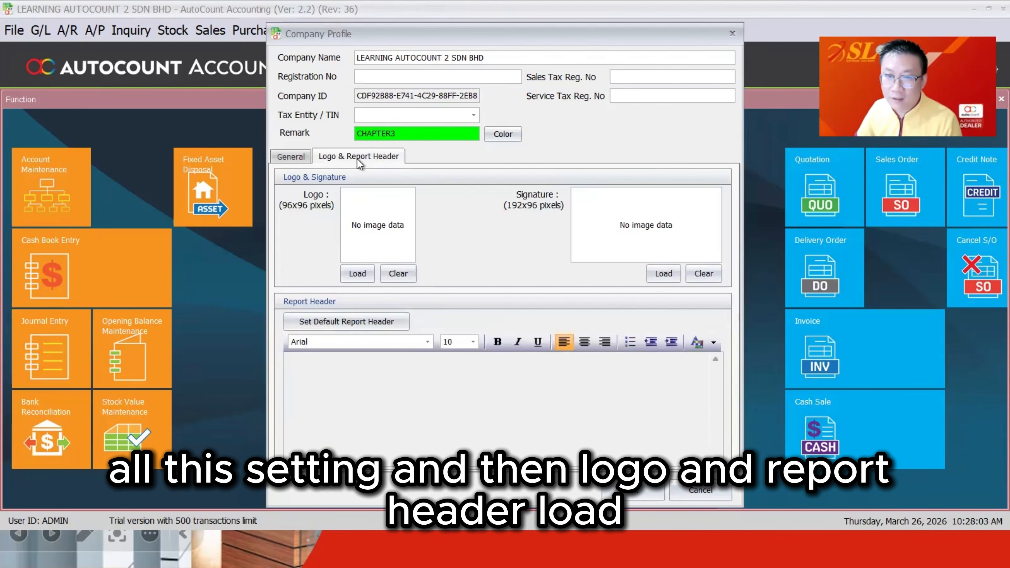
Step: Apply the default report header built from the company name, address and phone
click(351, 328)
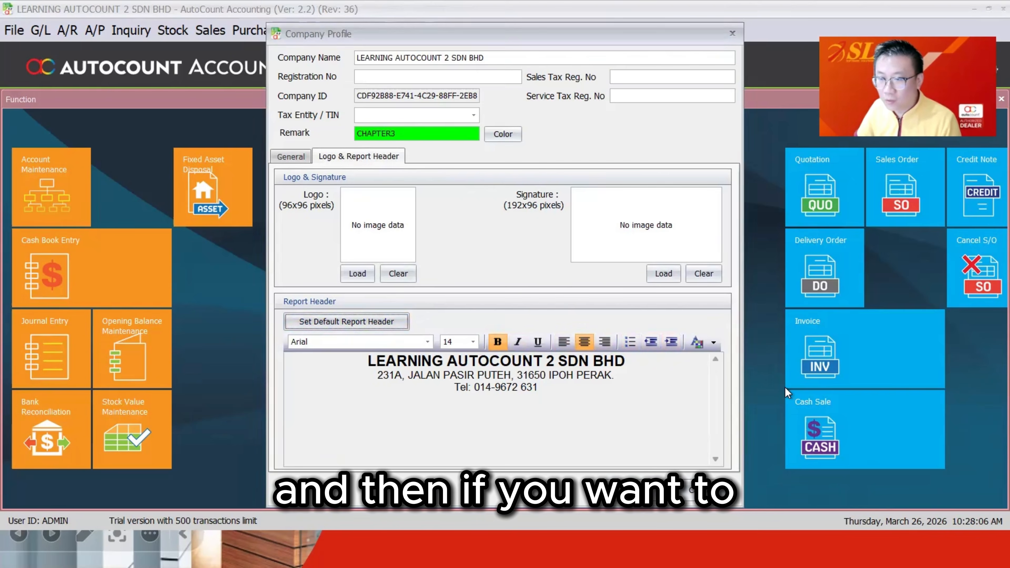